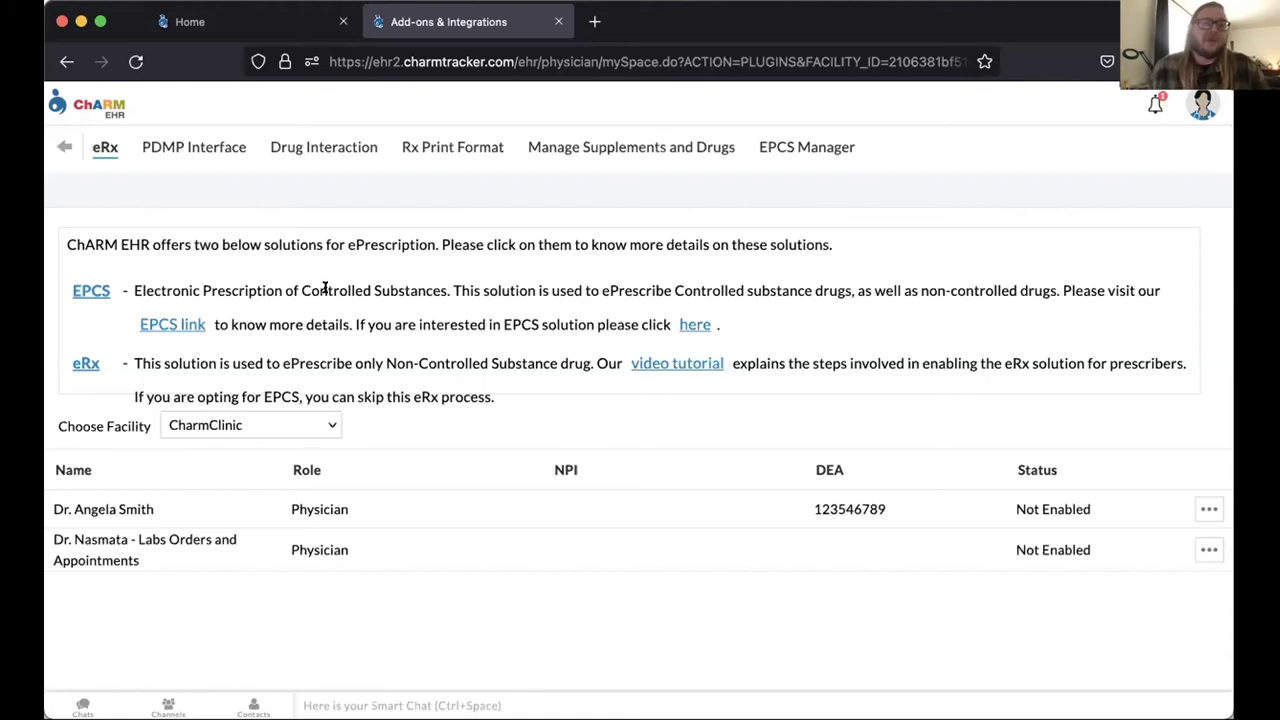
Open the EPCS Manager details on e-prescribing controlled substances
{"action": "left_click", "coordinate": [697, 325]}
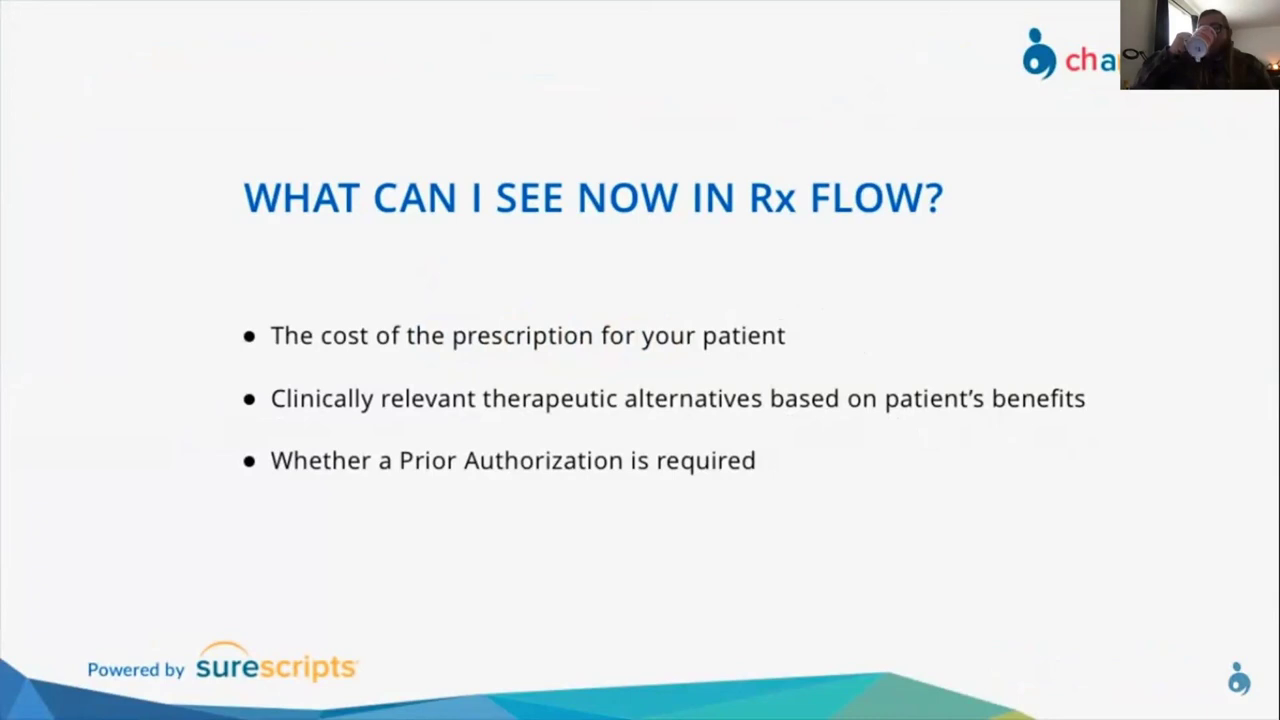
Advance the presentation to the Surescripts workflow diagram slide
{"action": "key", "text": "Right"}
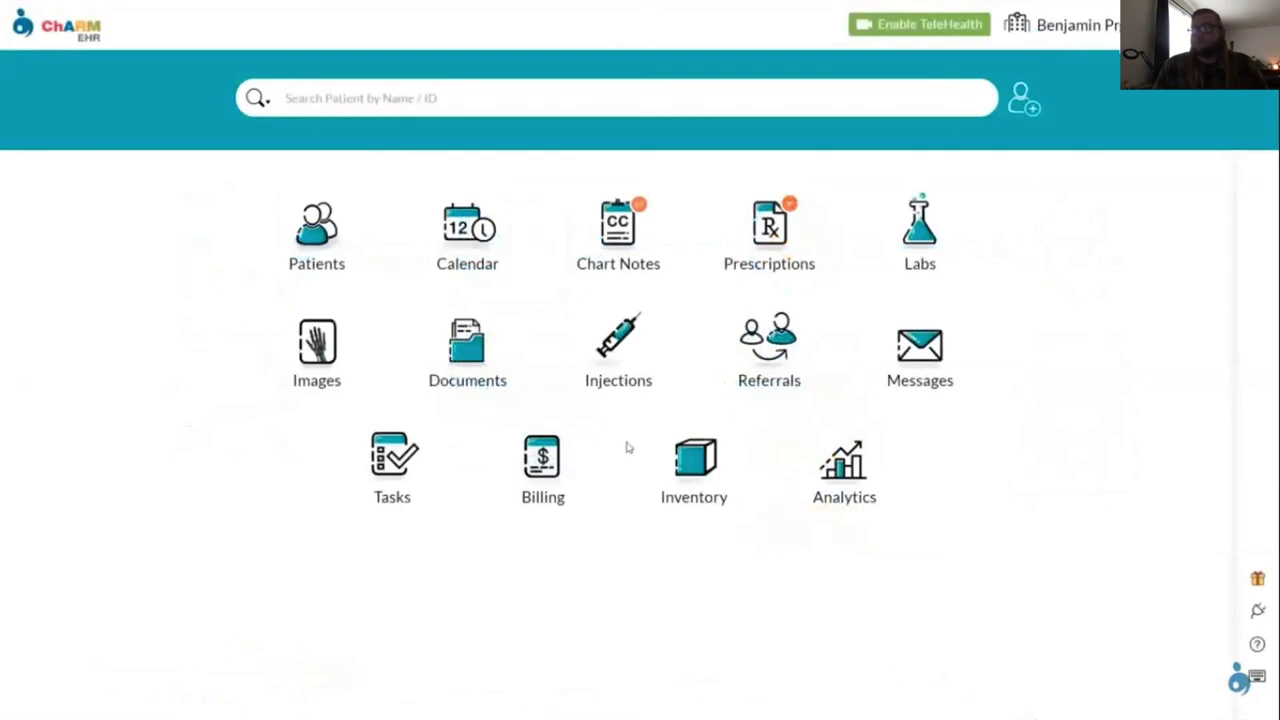
Find the test patient and create a new comprehensive encounter for them
{"action": "left_click", "coordinate": [346, 94]}
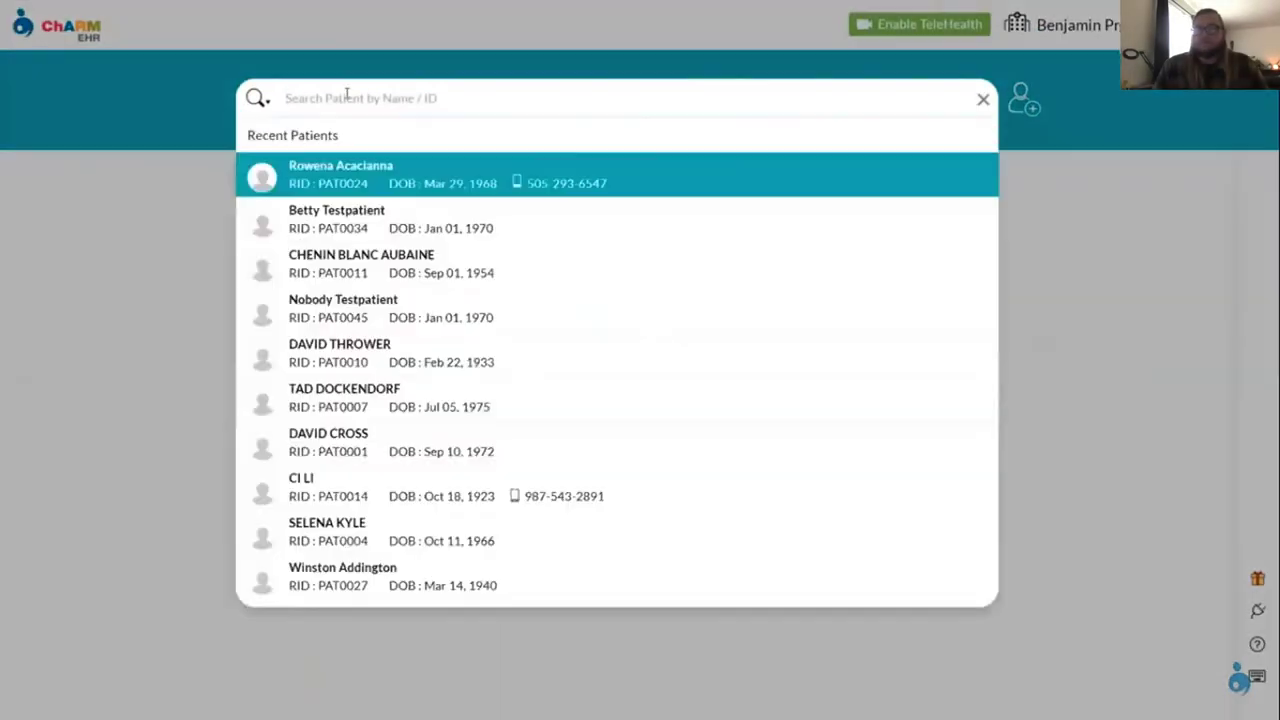
{"action": "type", "text": "Chenin"}
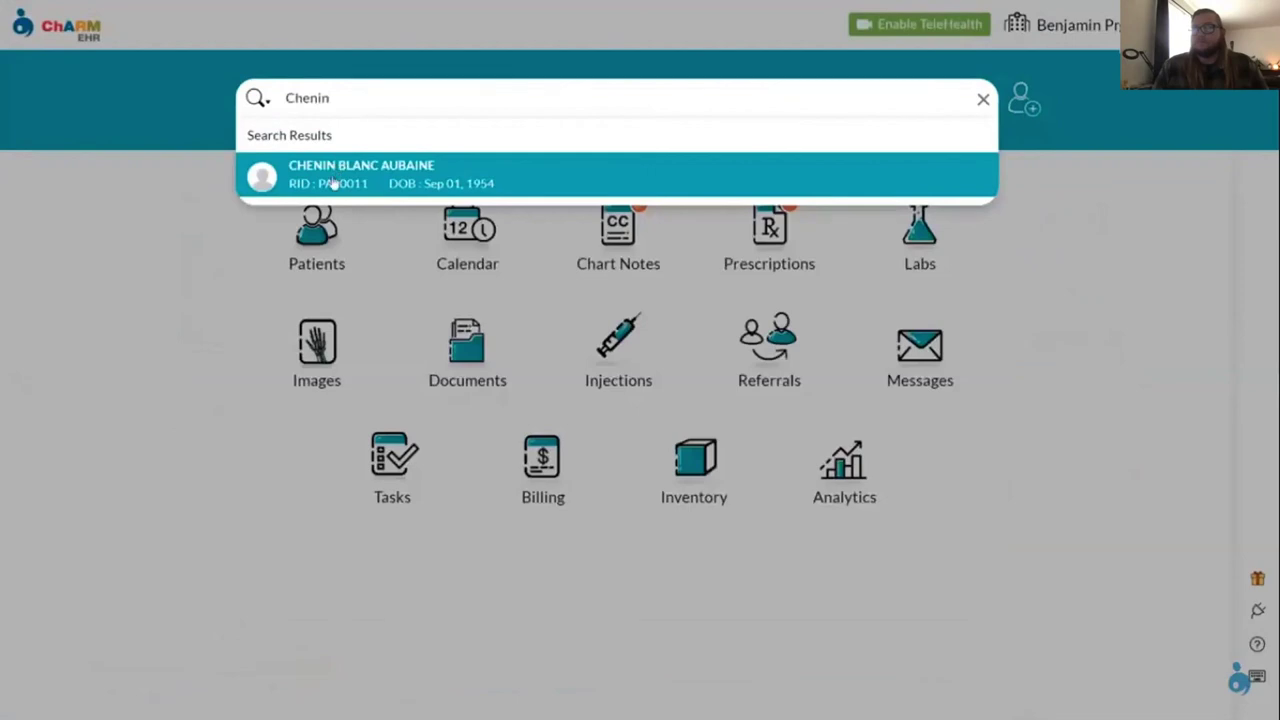
{"action": "left_click", "coordinate": [333, 183]}
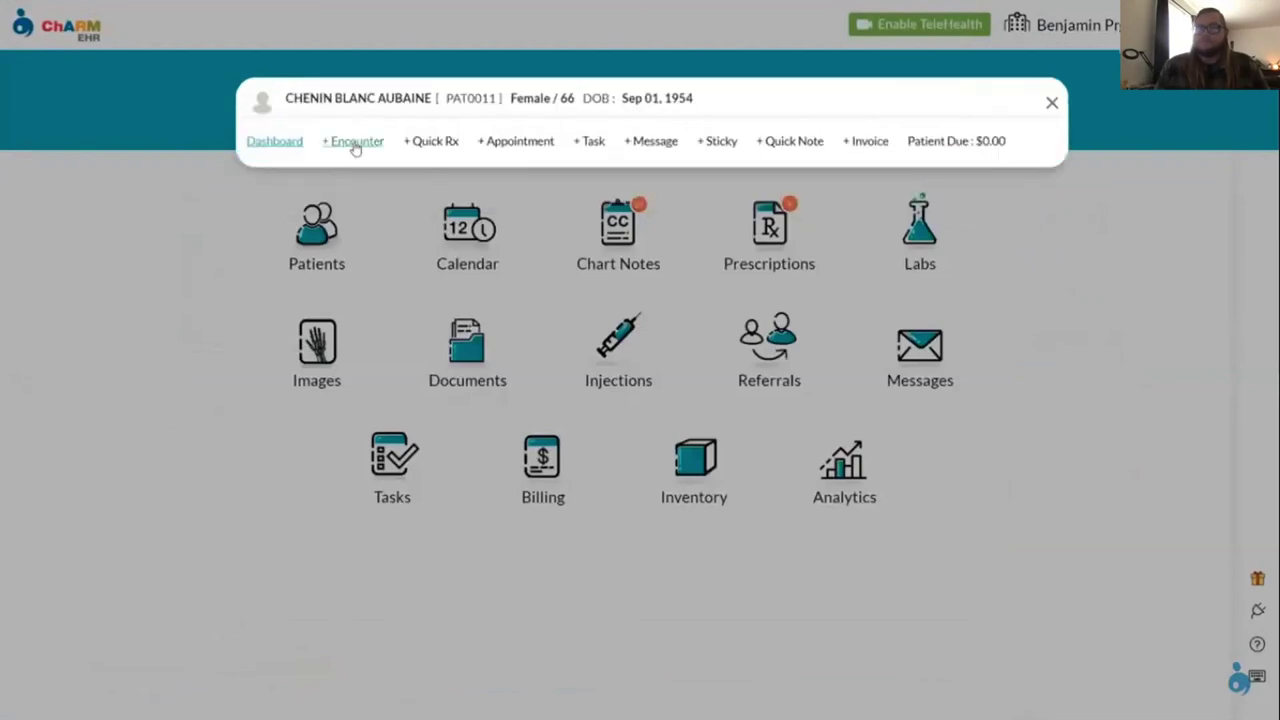
{"action": "left_click", "coordinate": [355, 144]}
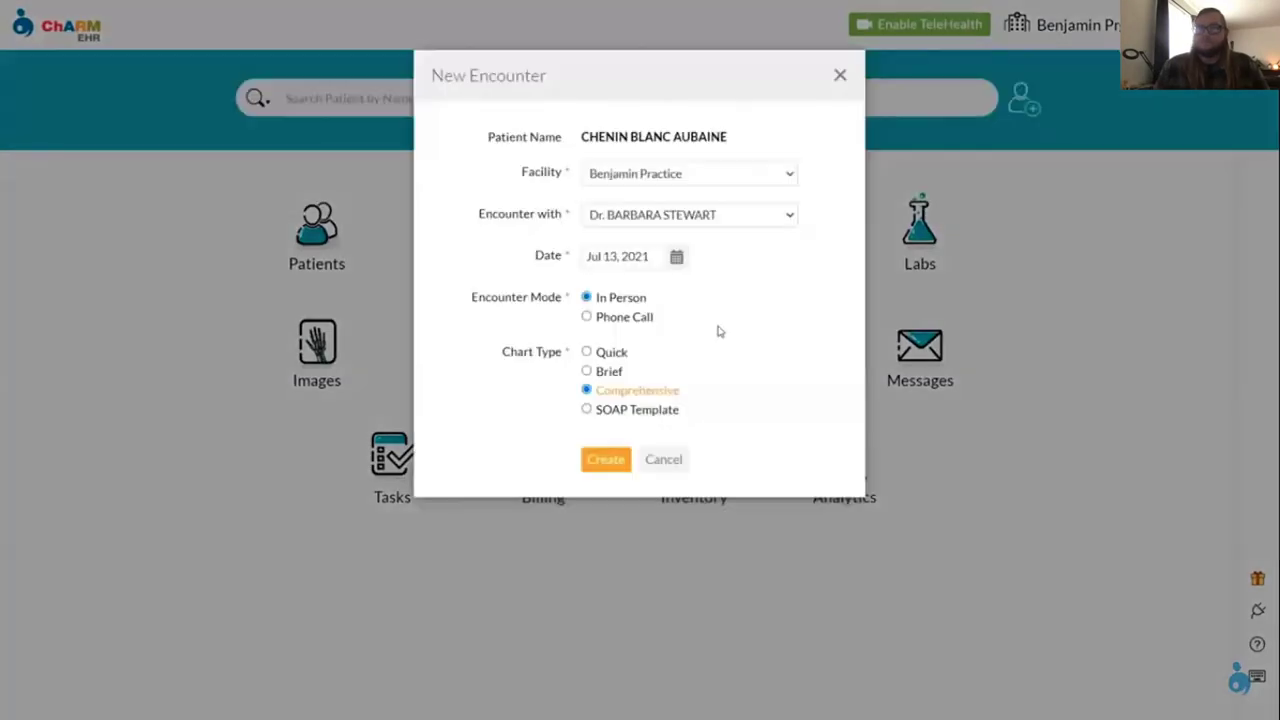
{"action": "left_click", "coordinate": [606, 459]}
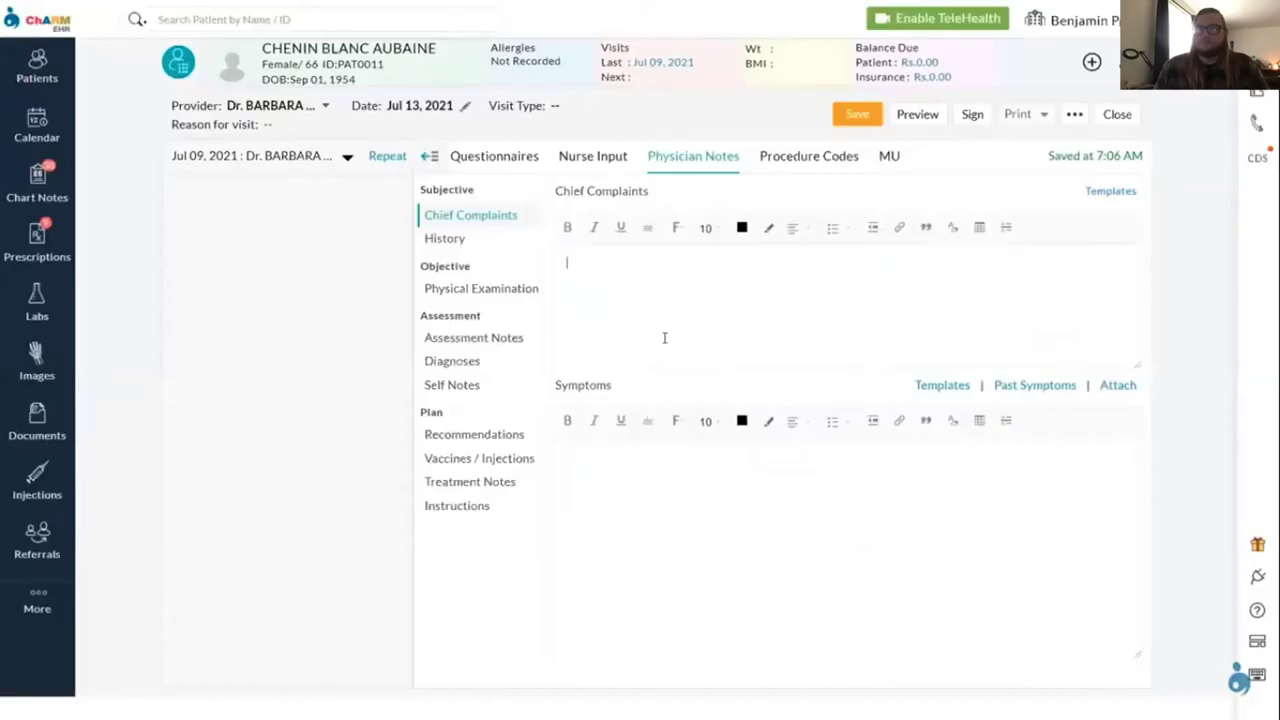
Open Recommendations and check drug eligibility: retail active, mail order inactive
{"action": "left_click", "coordinate": [429, 157]}
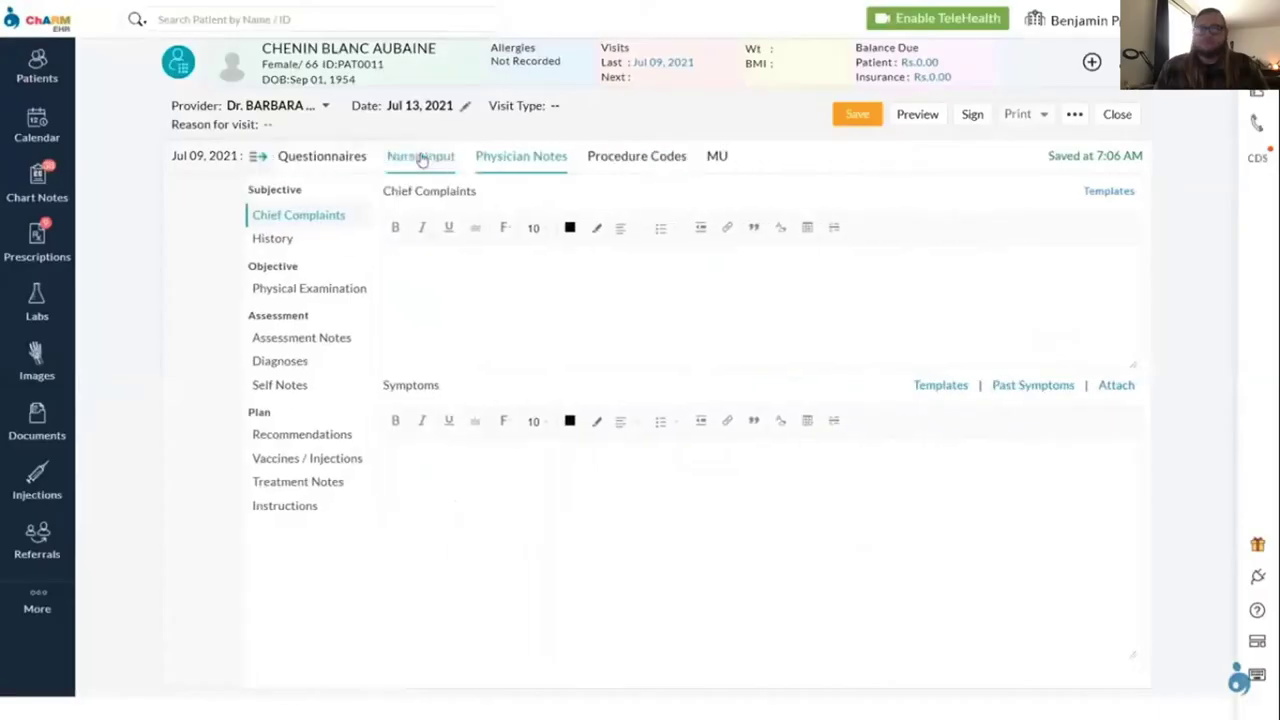
{"action": "left_click", "coordinate": [257, 436]}
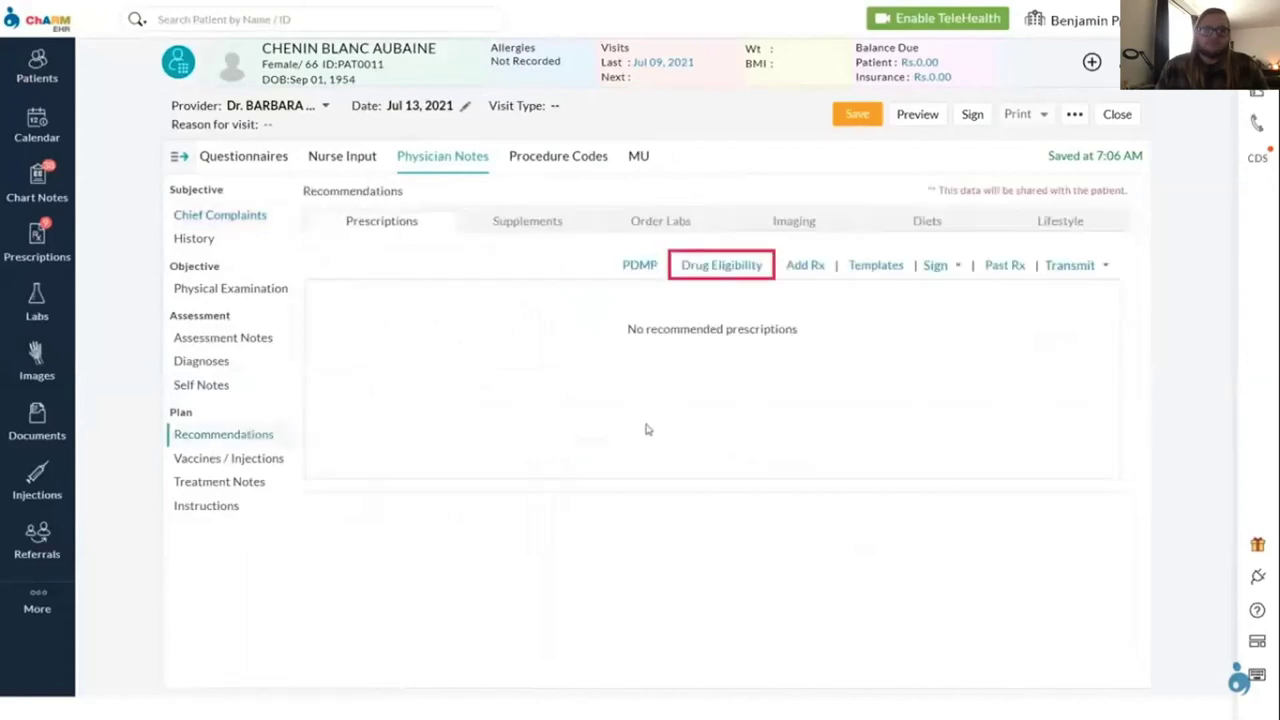
{"action": "left_click", "coordinate": [699, 266]}
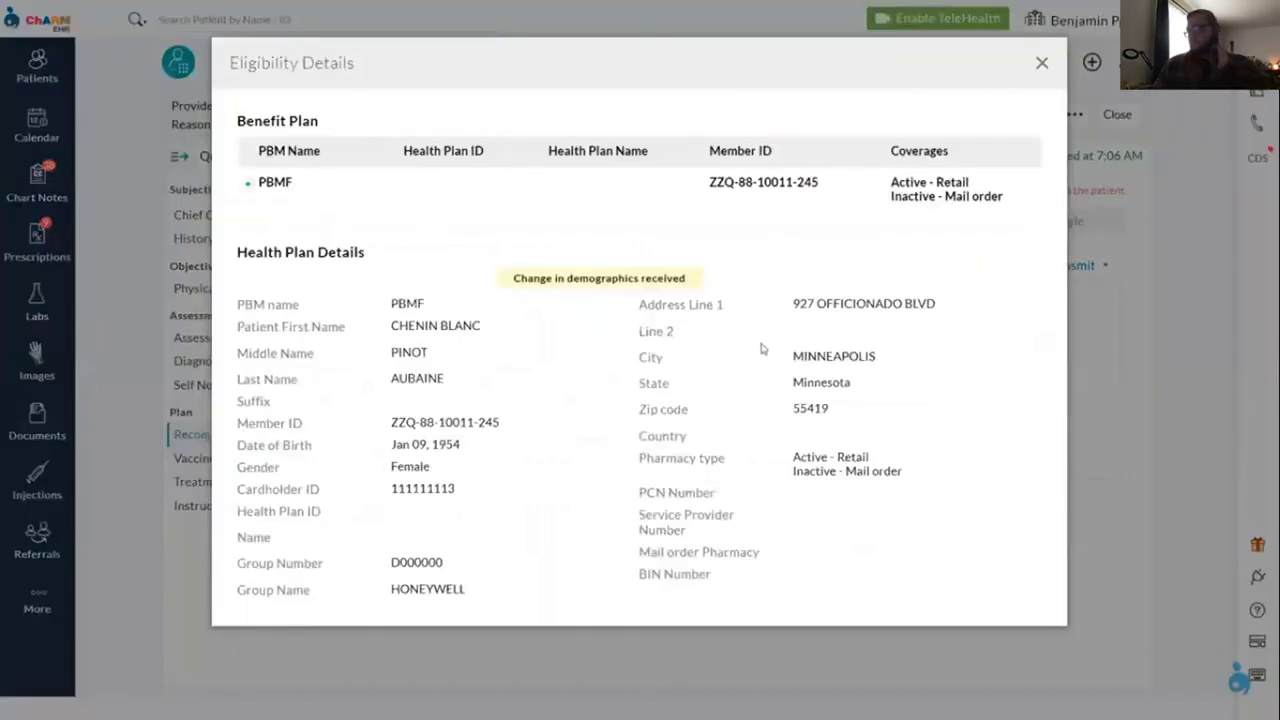
{"action": "left_click", "coordinate": [1041, 64]}
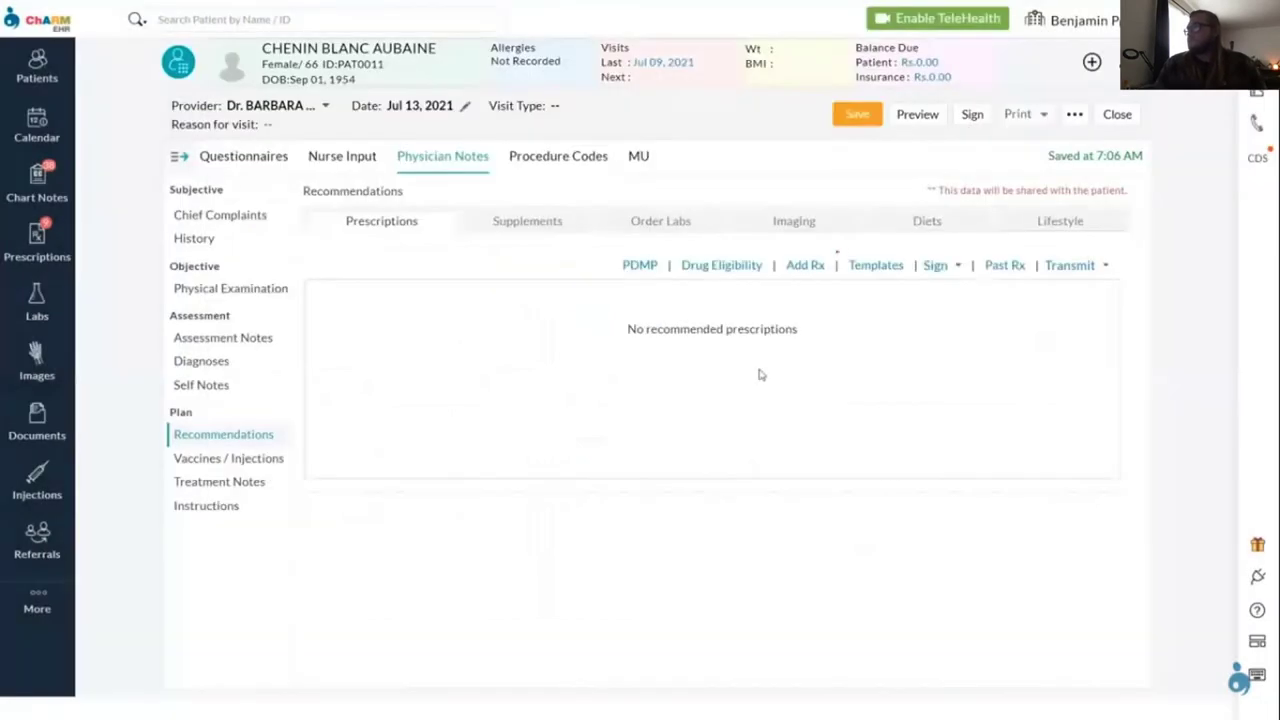
Search 'Ambien', filter to 10 mg, prescribe the brand tablet and proceed past the alternatives
{"action": "left_click", "coordinate": [809, 266]}
{"action": "type", "text": "Am"}
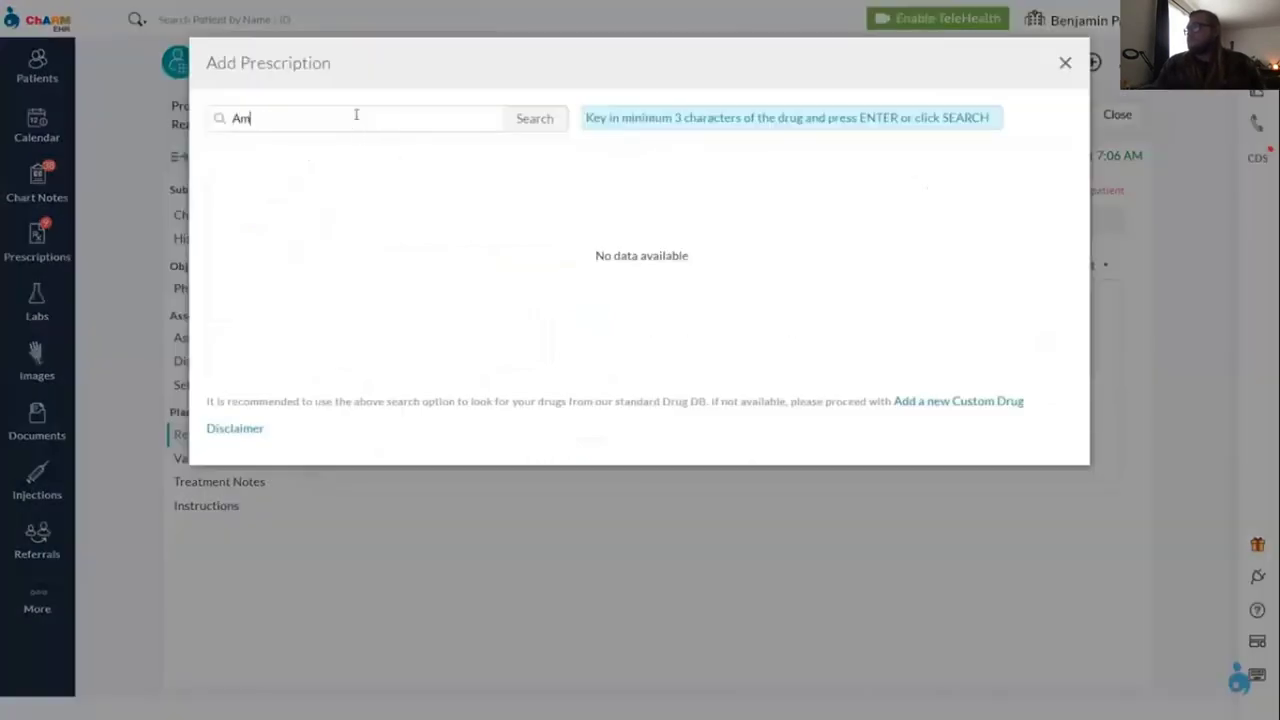
{"action": "type", "text": "bien"}
{"action": "key", "text": "Return"}
{"action": "left_click", "coordinate": [357, 151]}
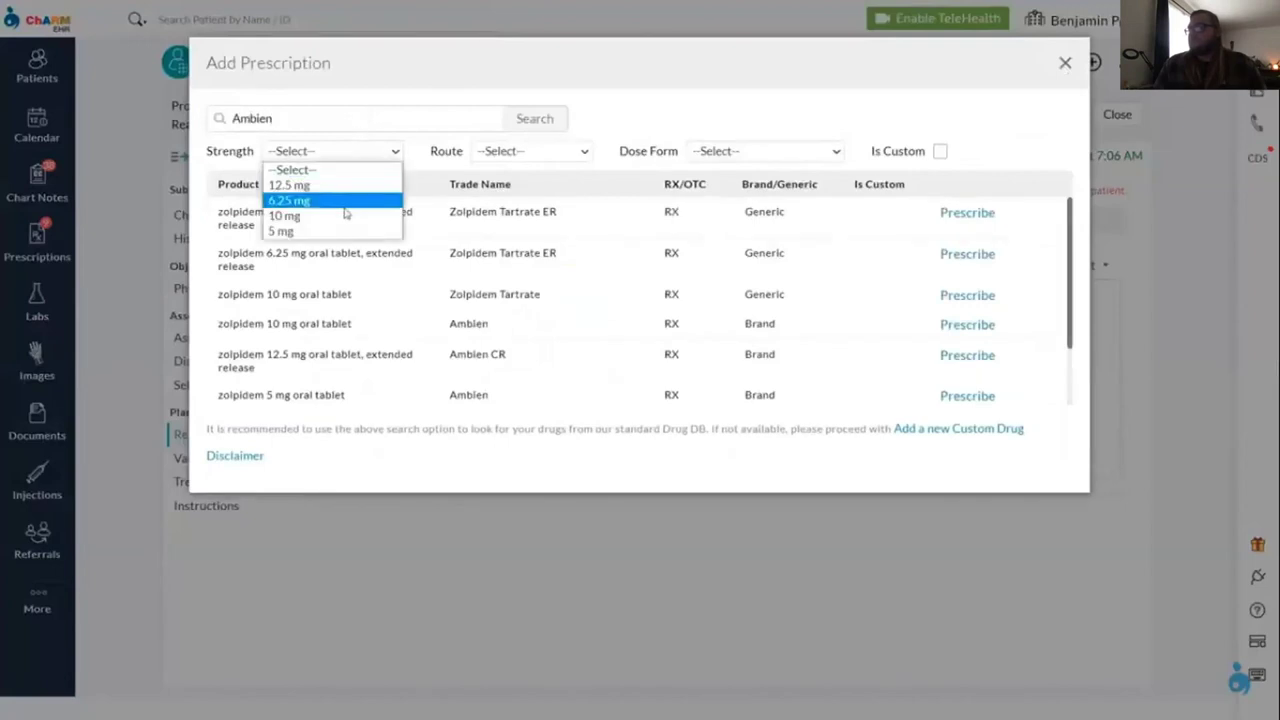
{"action": "left_click", "coordinate": [345, 215]}
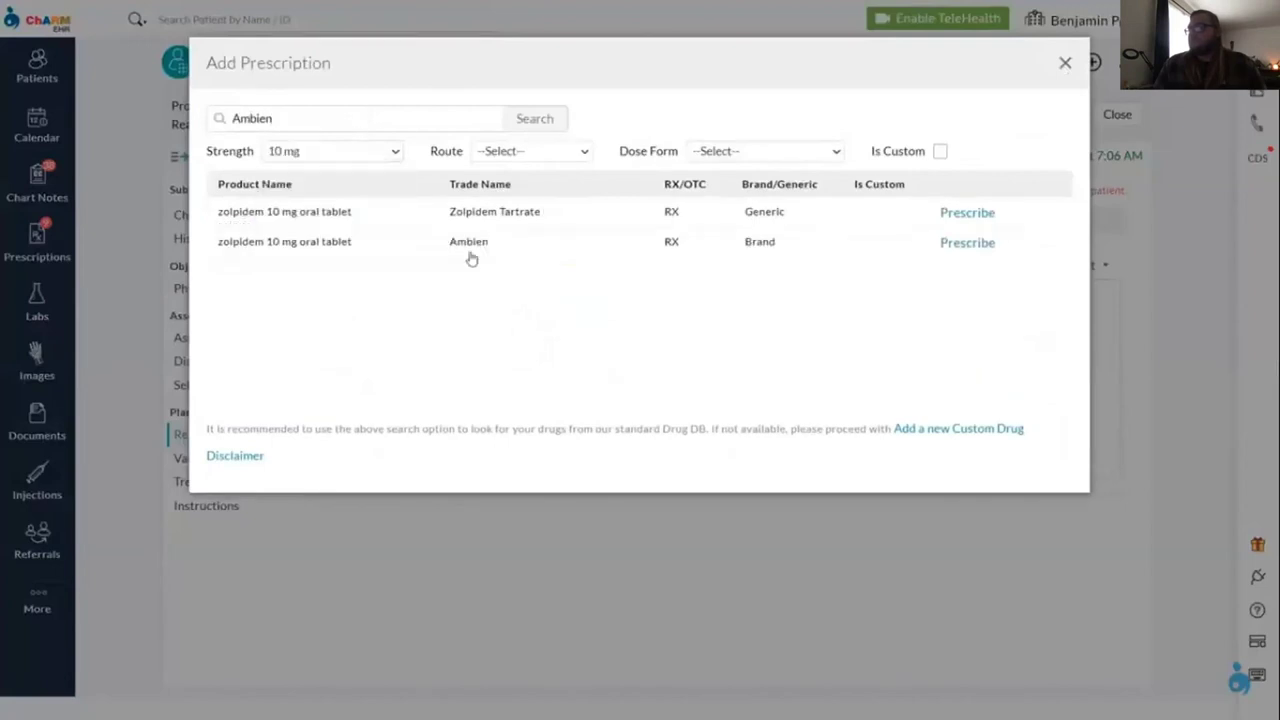
{"action": "left_click", "coordinate": [958, 245]}
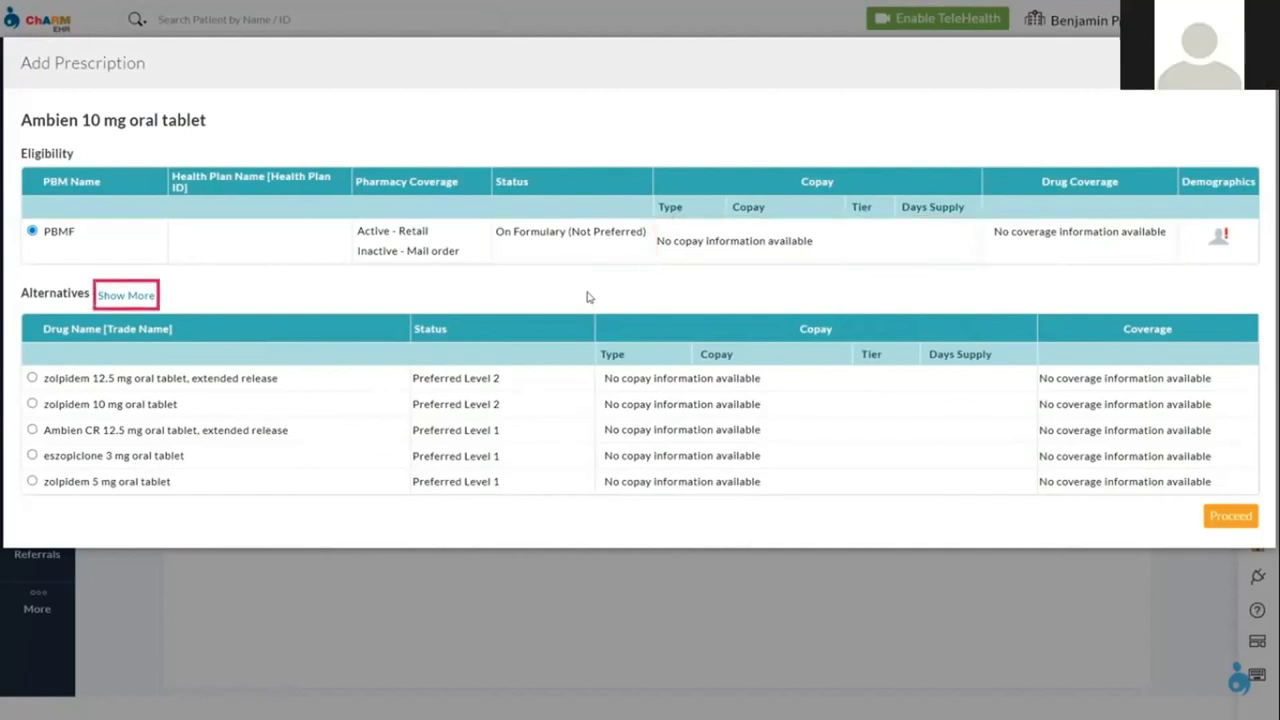
{"action": "left_click", "coordinate": [126, 296]}
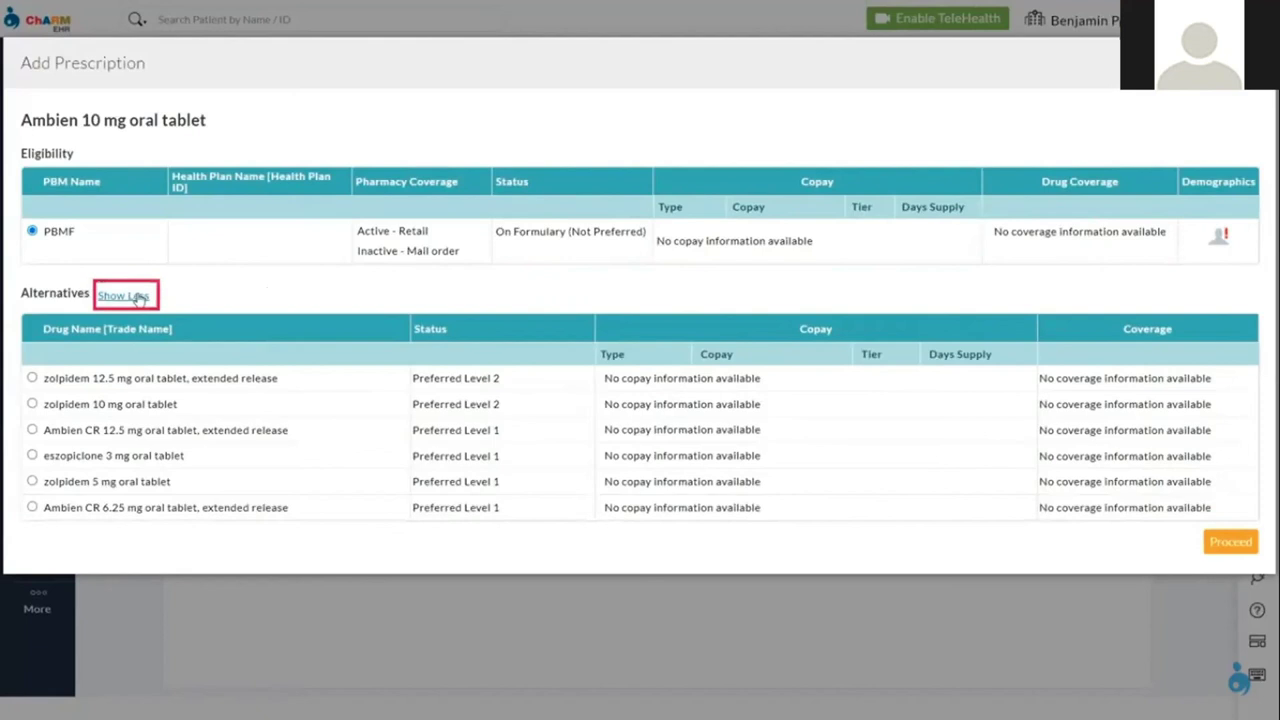
{"action": "left_click", "coordinate": [137, 297]}
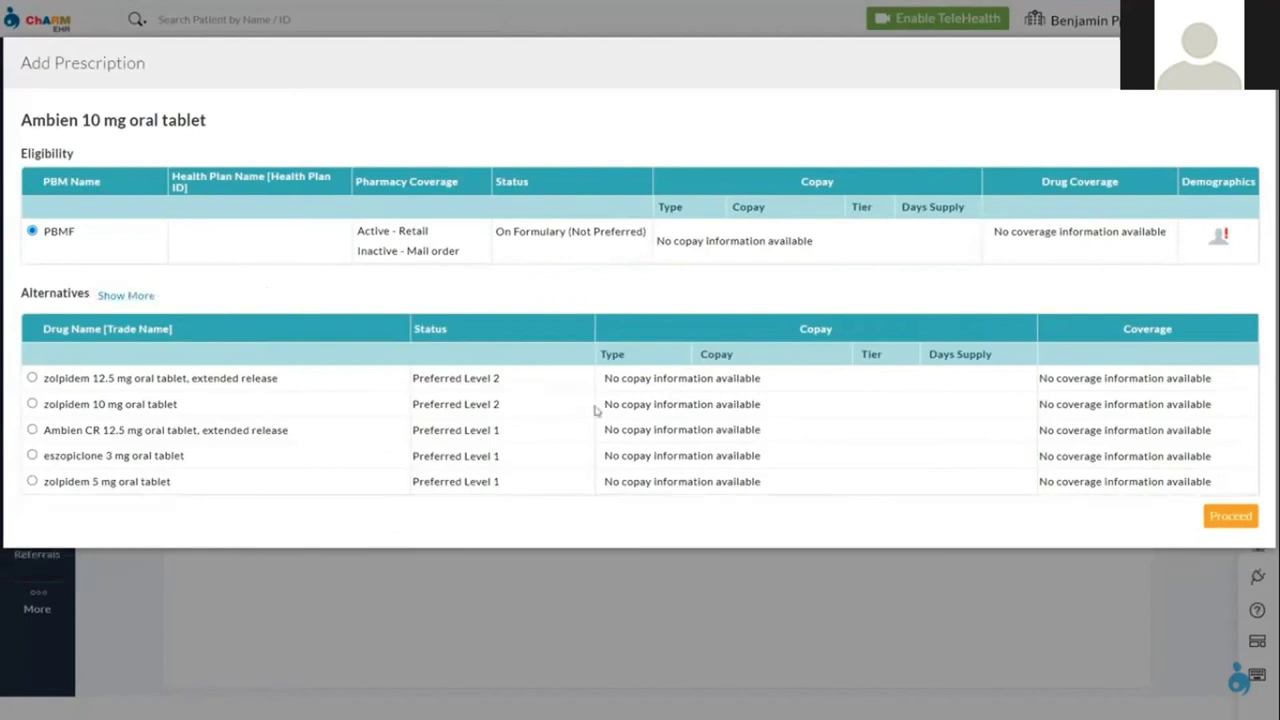
{"action": "left_click", "coordinate": [1230, 516]}
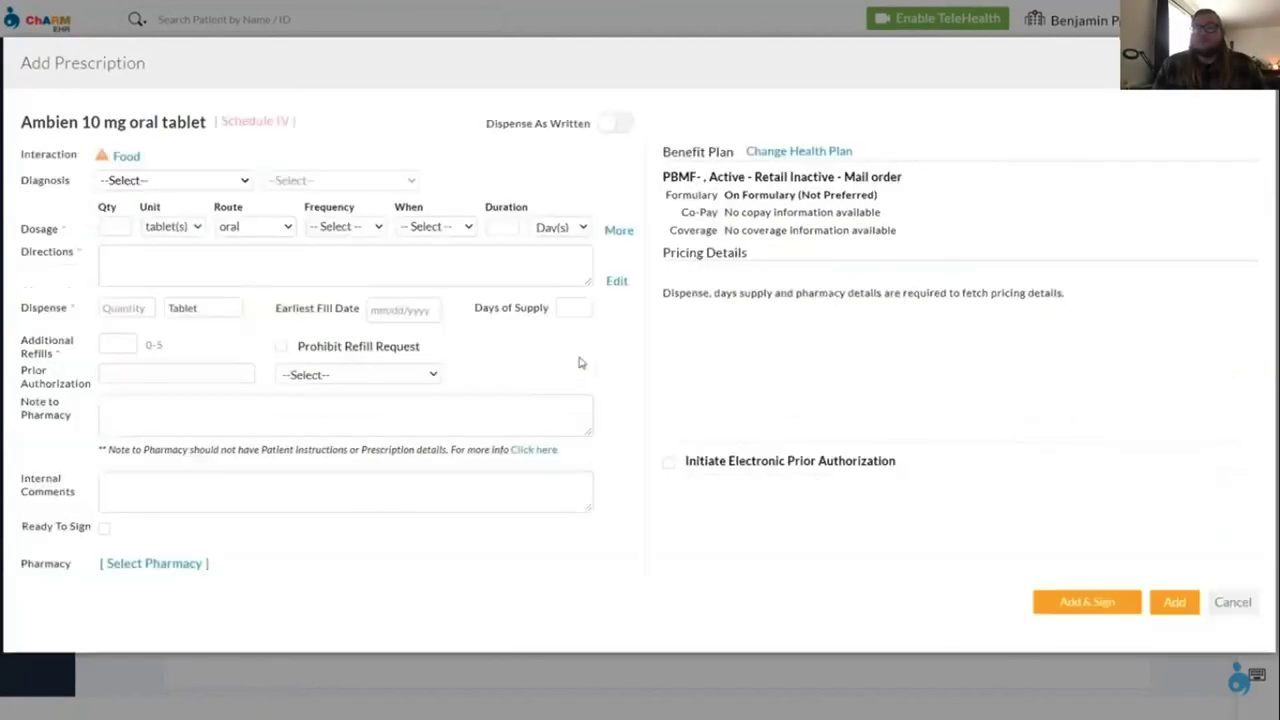
Set the dose to 1 tablet once a day after a meal, 30 days, 2 refills
{"action": "left_click", "coordinate": [112, 226]}
{"action": "type", "text": "1"}
{"action": "left_click", "coordinate": [344, 226]}
{"action": "left_click", "coordinate": [340, 260]}
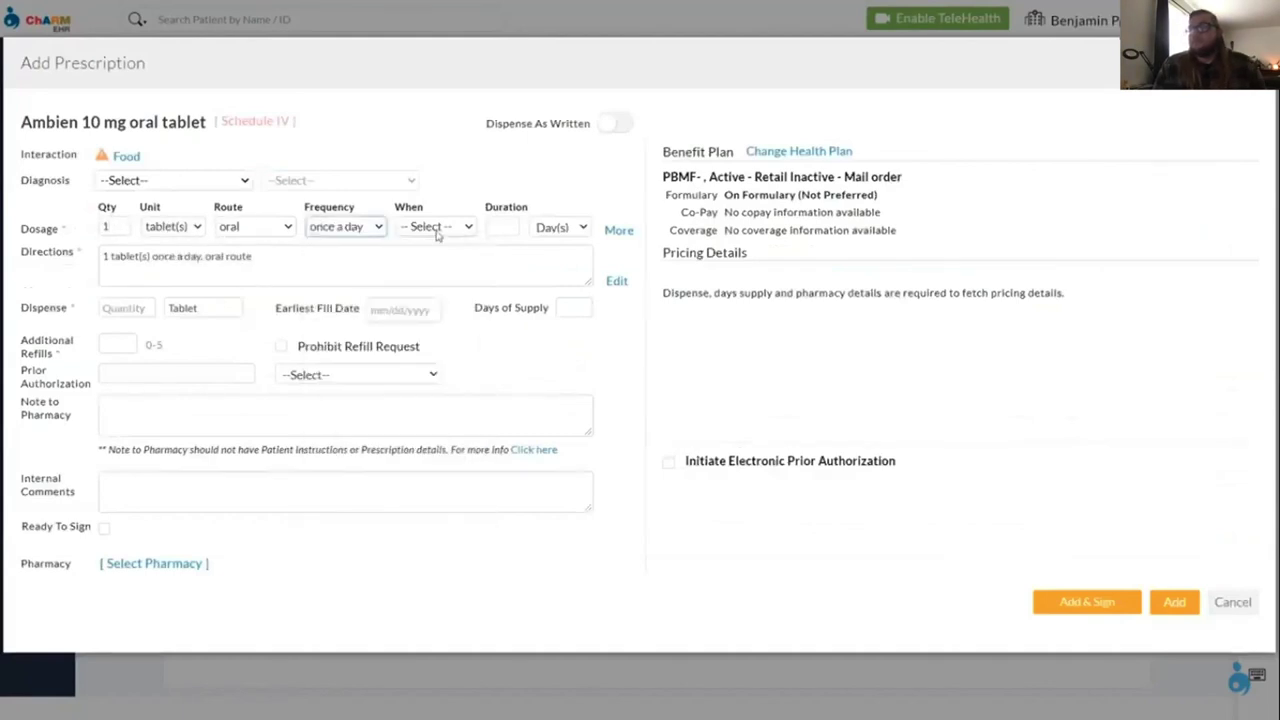
{"action": "left_click", "coordinate": [436, 228]}
{"action": "left_click", "coordinate": [440, 276]}
{"action": "left_click", "coordinate": [500, 227]}
{"action": "type", "text": "30"}
{"action": "left_click", "coordinate": [128, 343]}
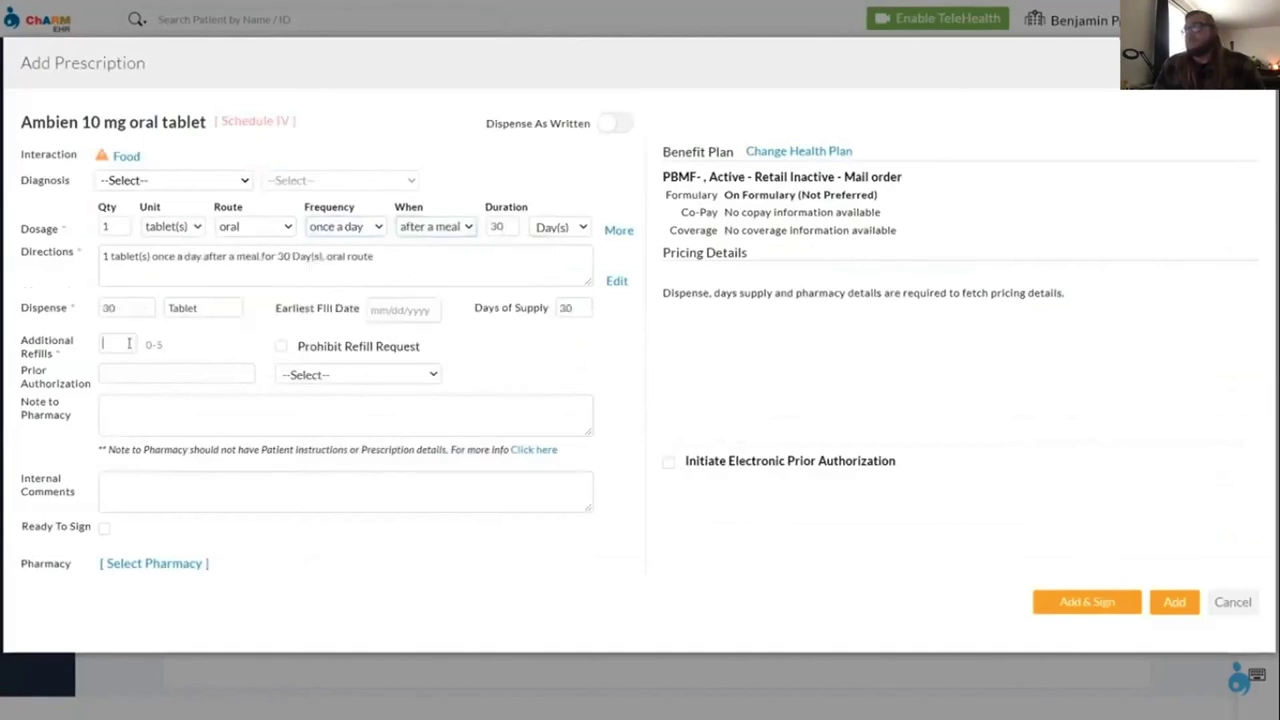
{"action": "type", "text": "2"}
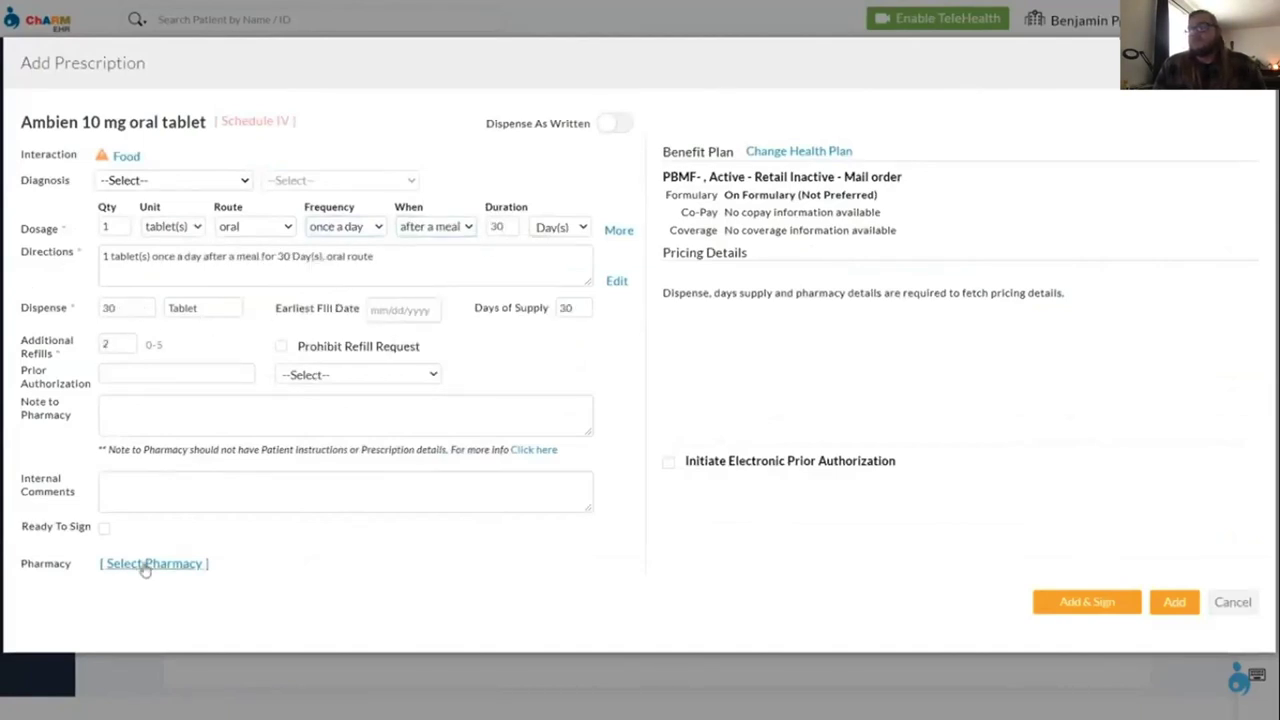
Pick VA Pharmacy 10.6MU as the dispensing pharmacy, searching by name and phone number
{"action": "left_click", "coordinate": [117, 199]}
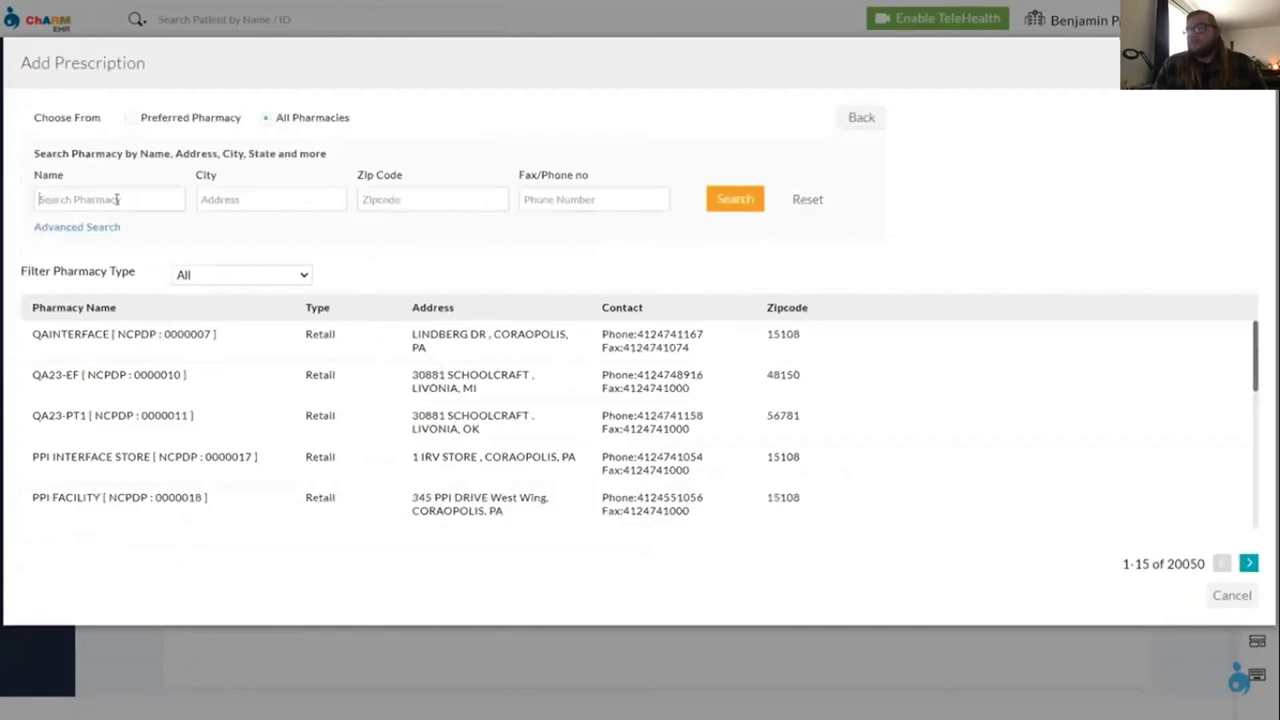
{"action": "type", "text": "VA Pharmacy"}
{"action": "left_click", "coordinate": [529, 200]}
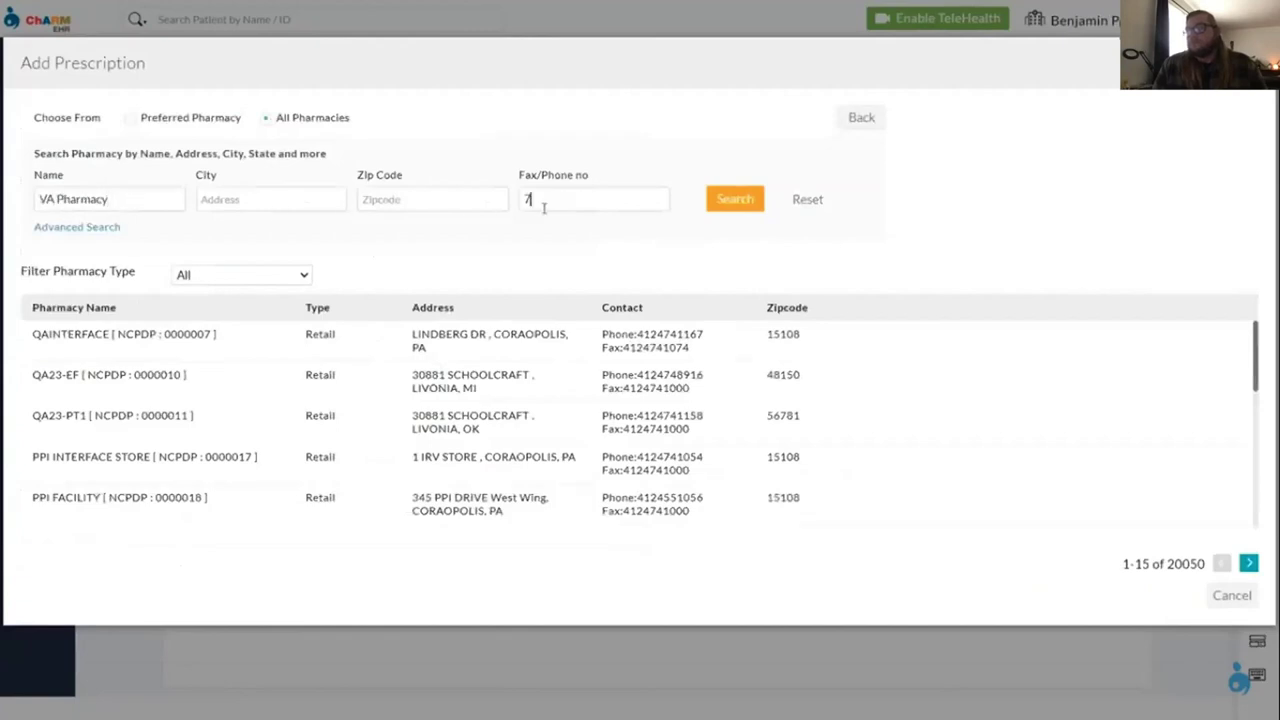
{"action": "left_click", "coordinate": [724, 202]}
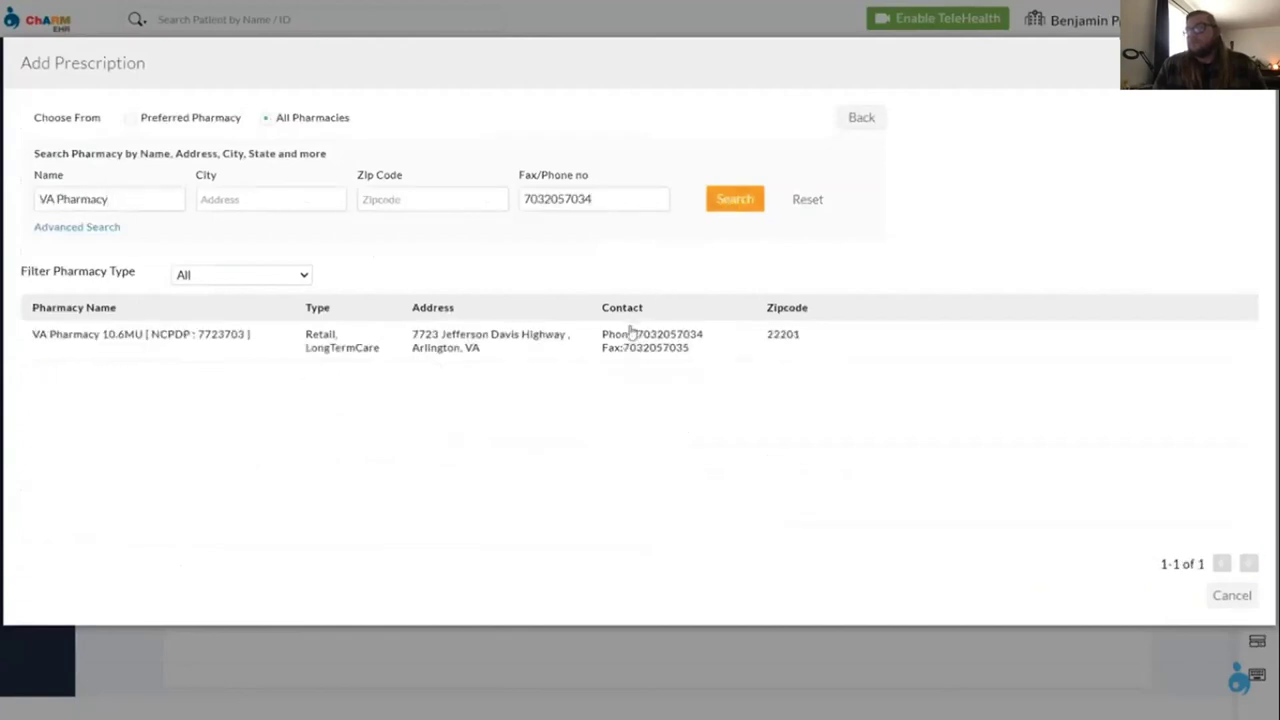
{"action": "left_click", "coordinate": [609, 349]}
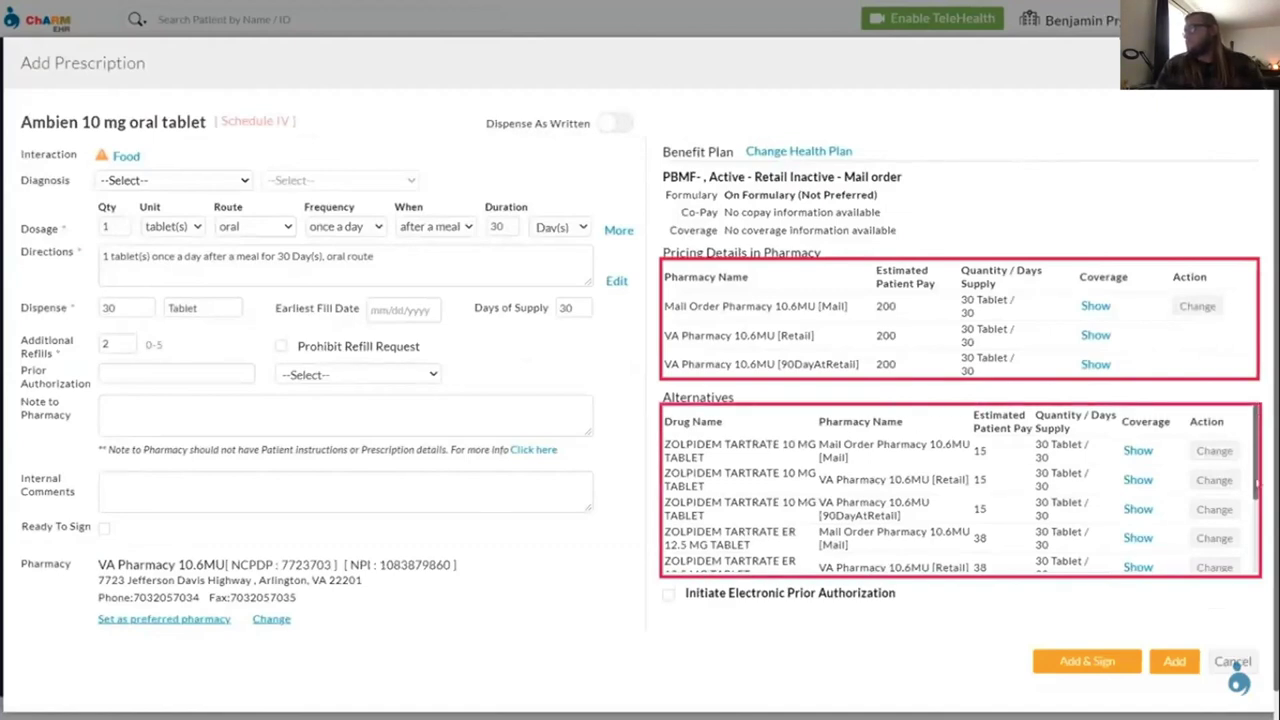
Review the Alternatives table, then mark the Ambien prescription Ready To Sign
{"action": "left_click_drag", "start_coordinate": [1255, 482], "coordinate": [1262, 566]}
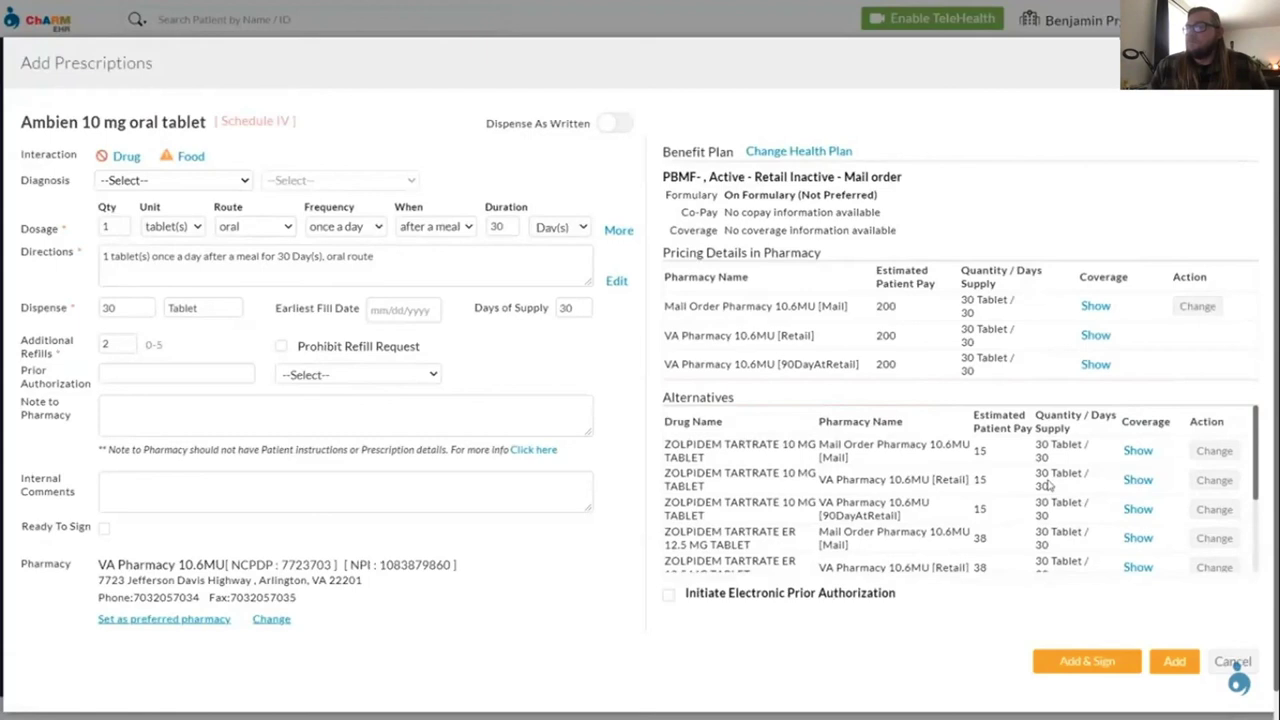
{"action": "left_click", "coordinate": [104, 530]}
Sign the prescription with the account password and one-time code, then send the eRx to VA Pharmacy
{"action": "left_click", "coordinate": [1072, 662]}
{"action": "left_click", "coordinate": [434, 470]}
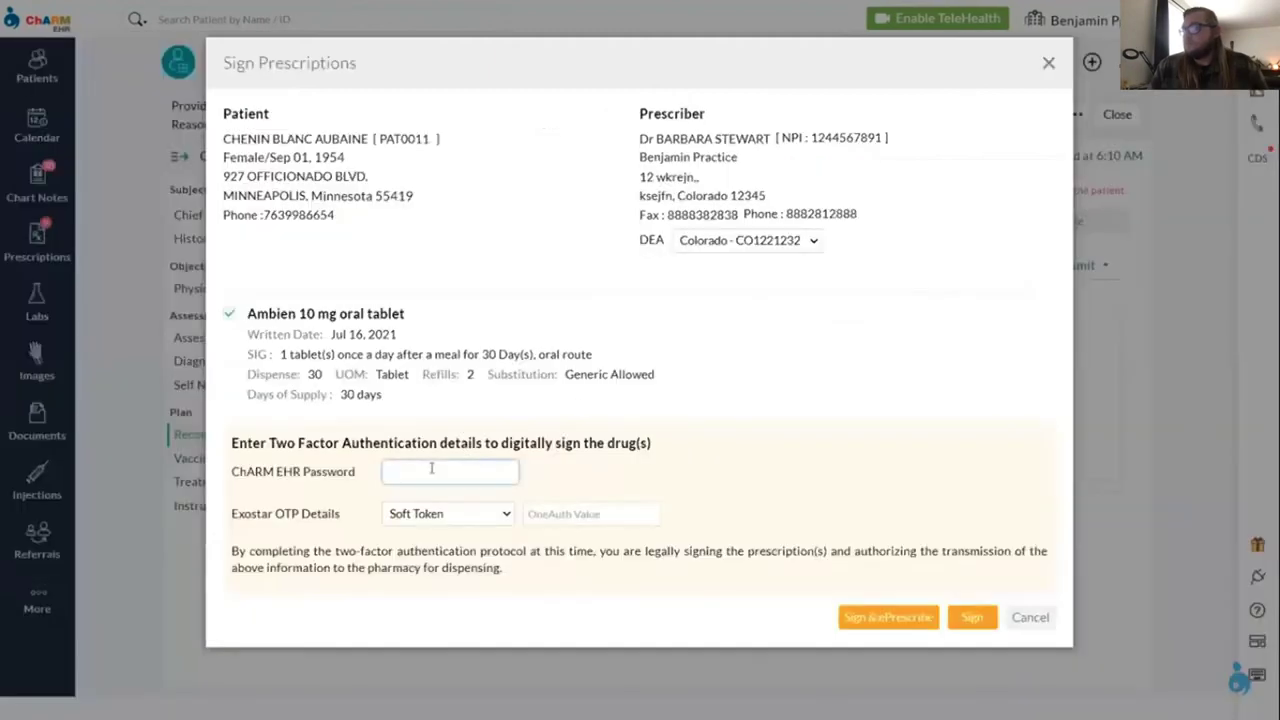
{"action": "type", "text": "••••••••••••"}
{"action": "left_click", "coordinate": [577, 514]}
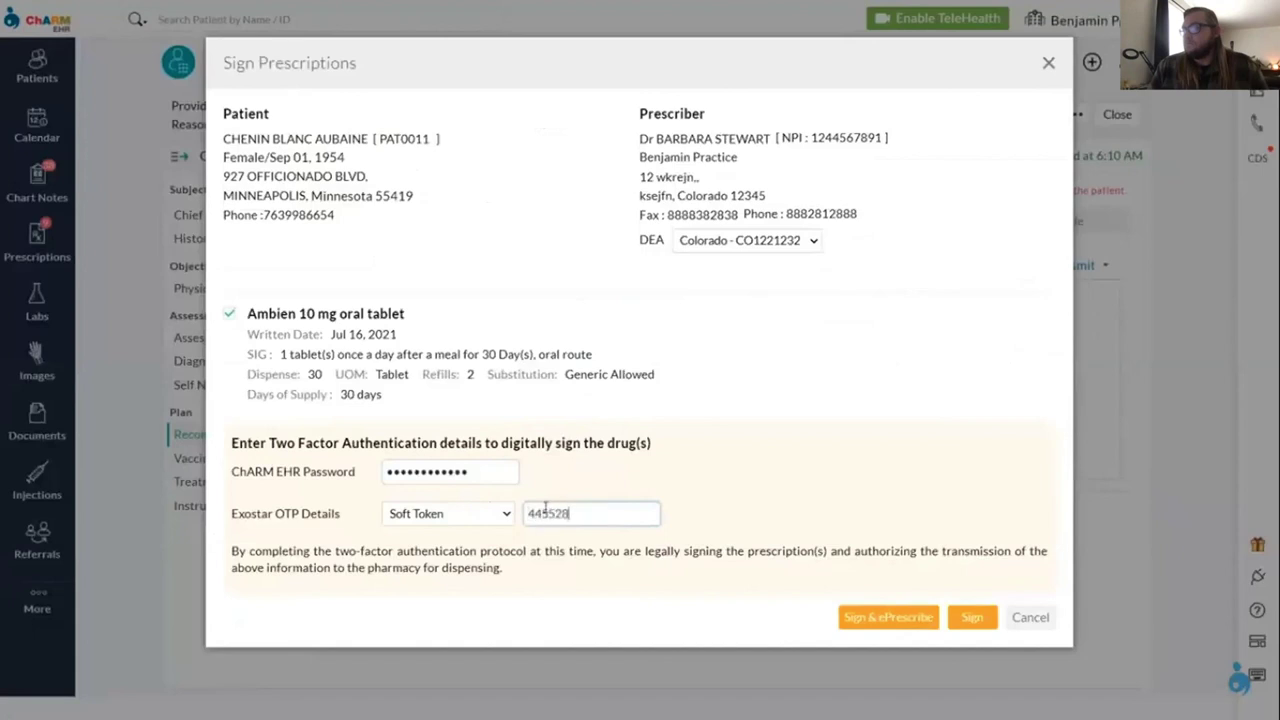
{"action": "left_click", "coordinate": [876, 618]}
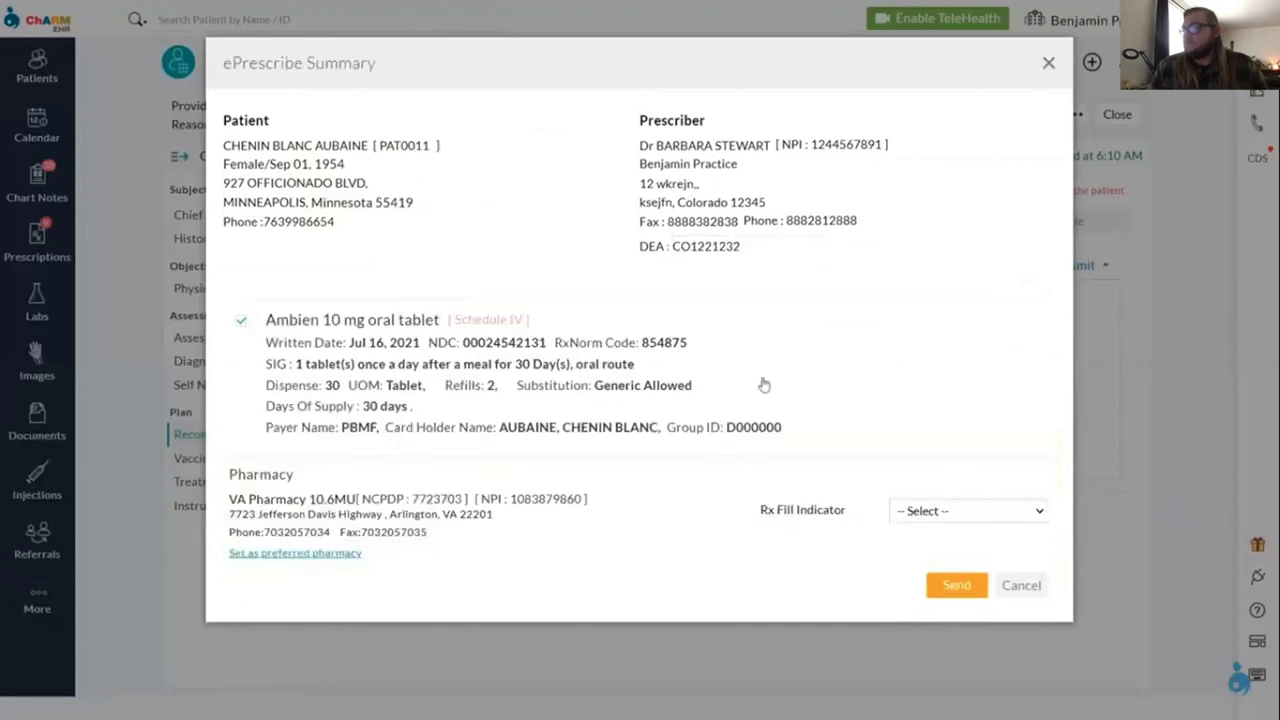
{"action": "left_click", "coordinate": [953, 587]}
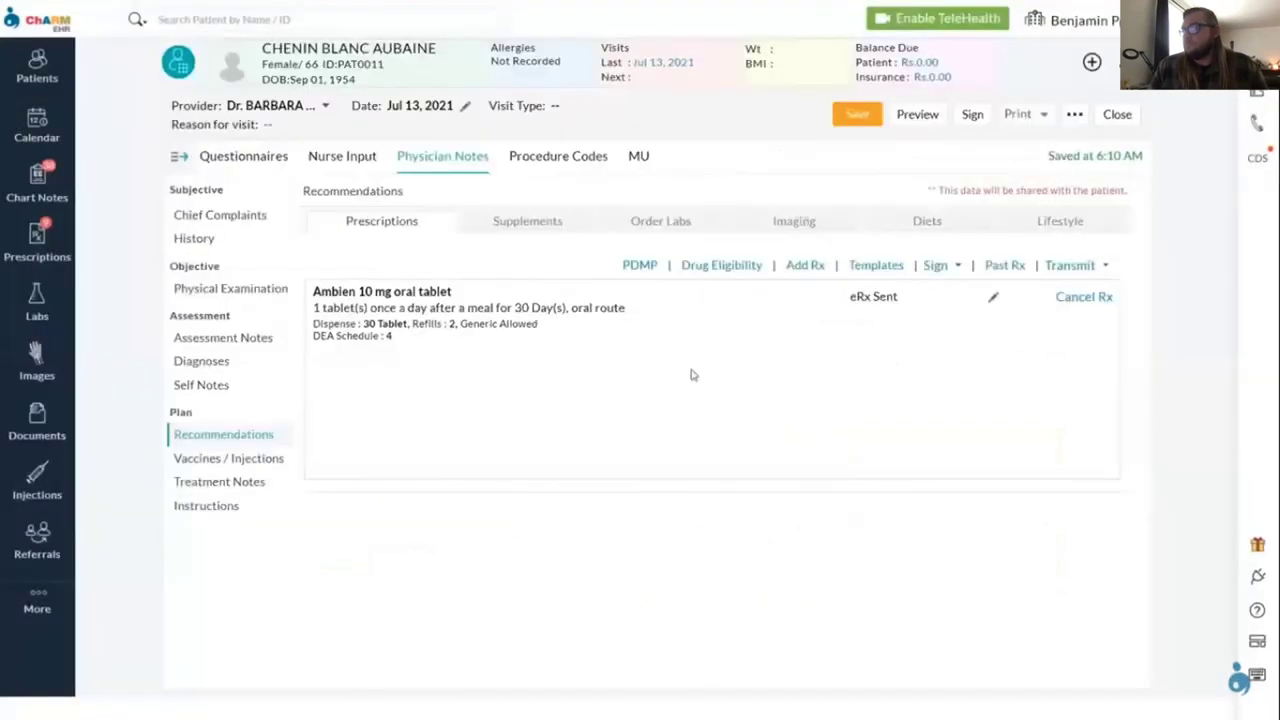